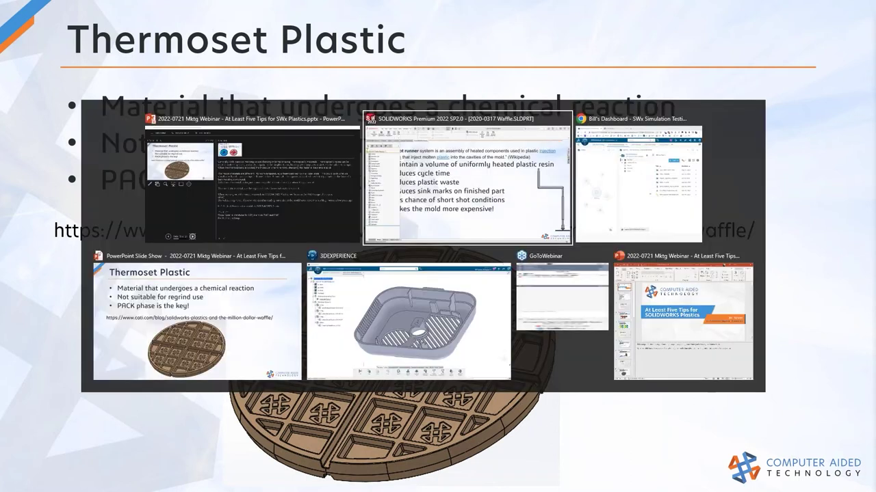
Step: Switch to the SOLIDWORKS window with the 2020-0317 Waffle part and show its Thermoset Waffle plastics study
key(alt+Tab)
key(alt+Tab)
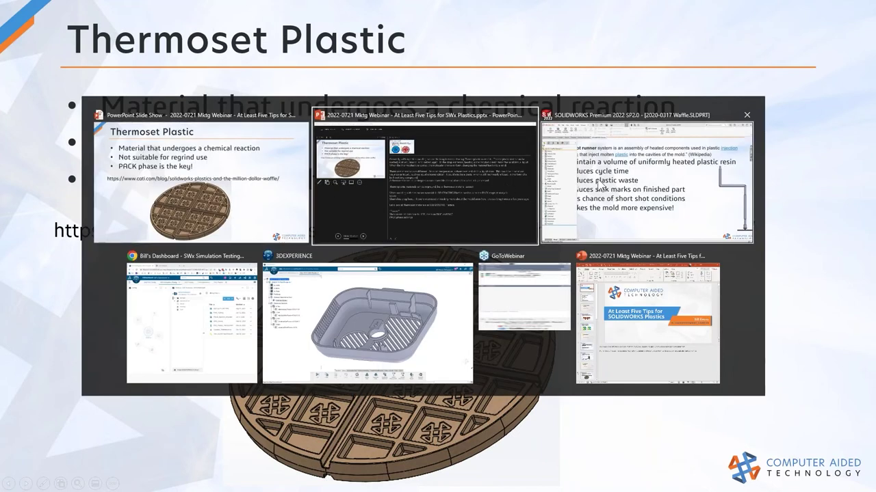
key(Escape)
key(alt+Tab)
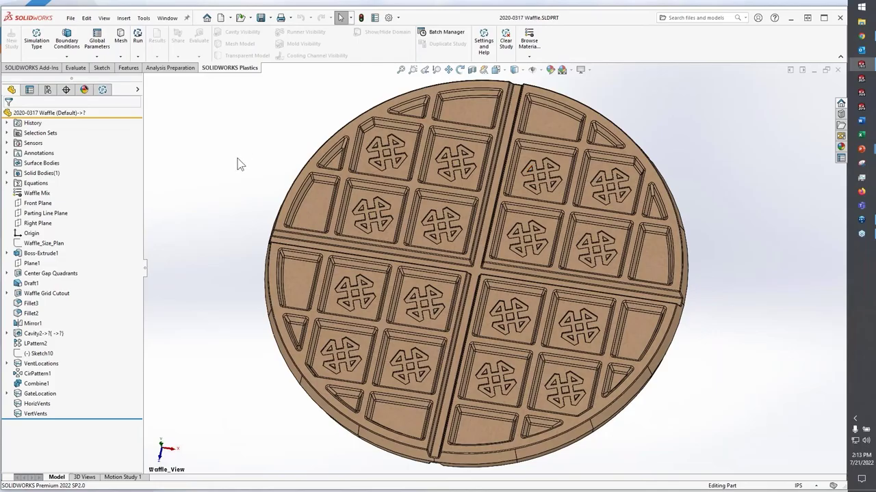
click(102, 90)
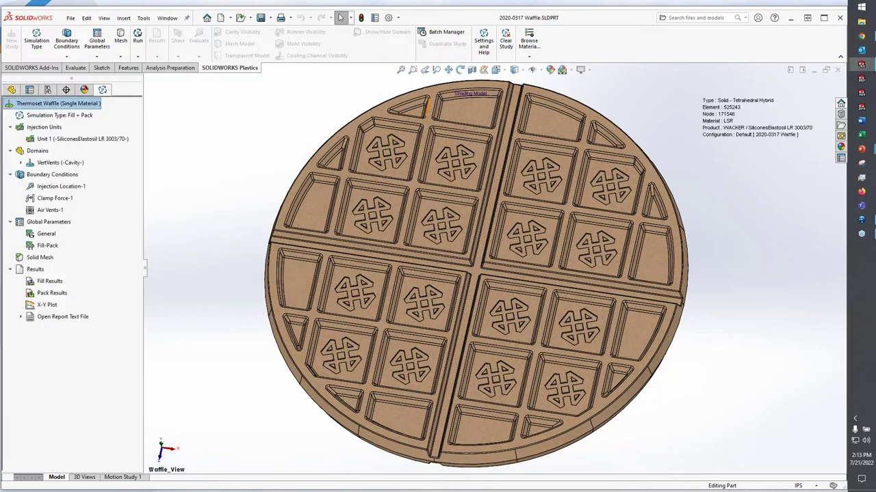
Step: Review the polymer assigned to Unit 1 in the material database, including its Polymer-Material Parameters, and leave the injection settings unchanged
right_click(95, 143)
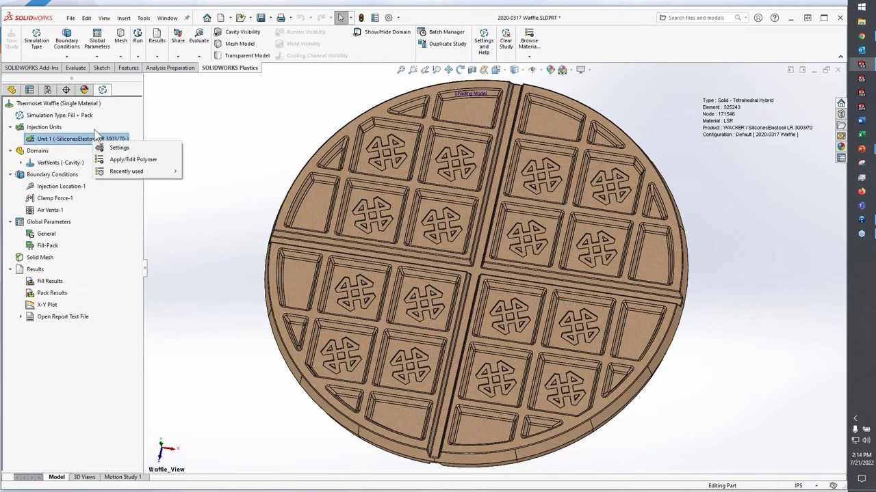
click(114, 148)
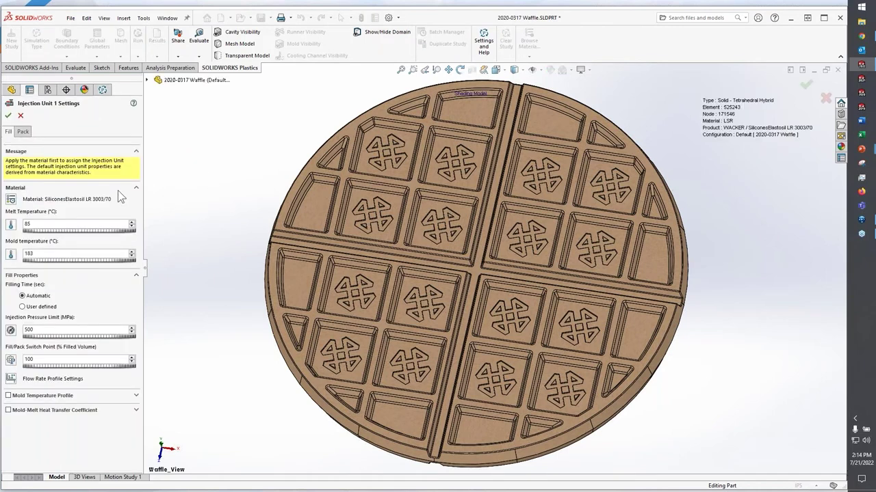
click(11, 199)
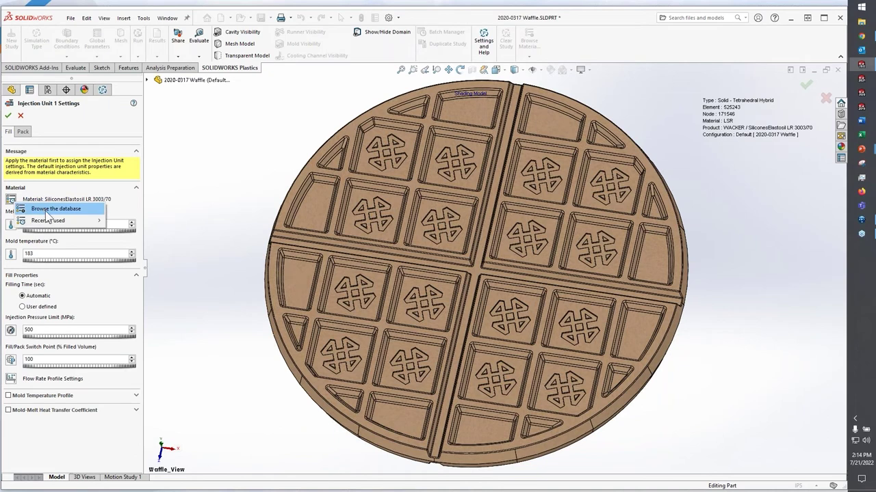
click(46, 210)
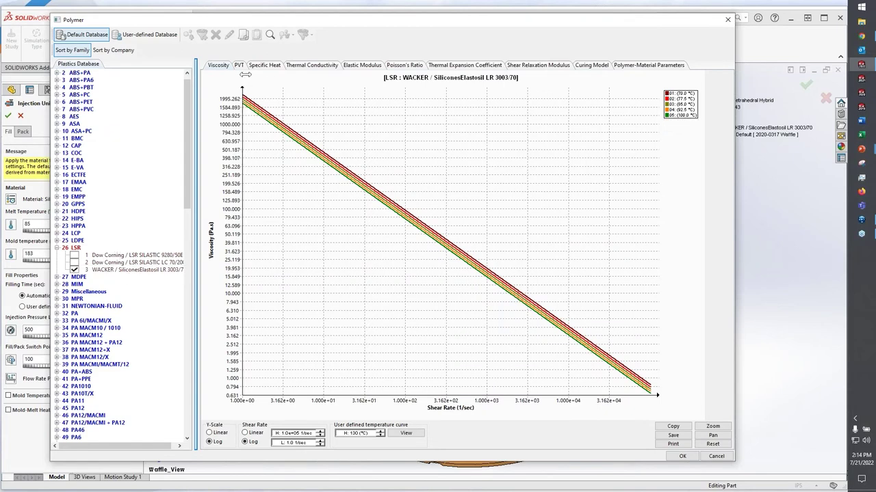
click(636, 65)
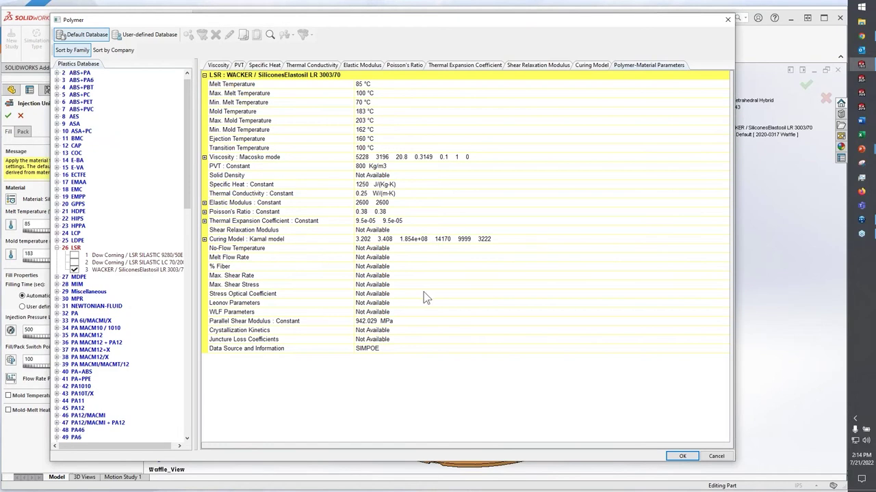
click(717, 461)
click(21, 116)
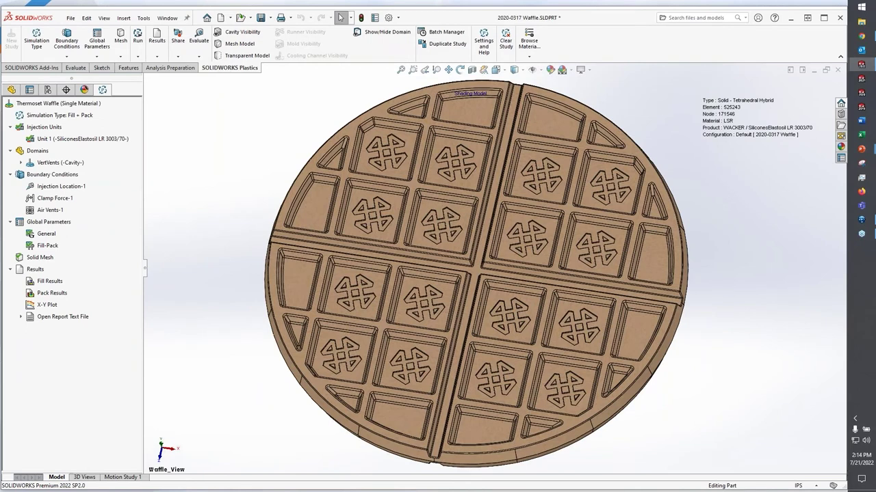
Step: Inspect Injection Location-1 on the underside of the waffle and return to a view of its patterned face
click(79, 186)
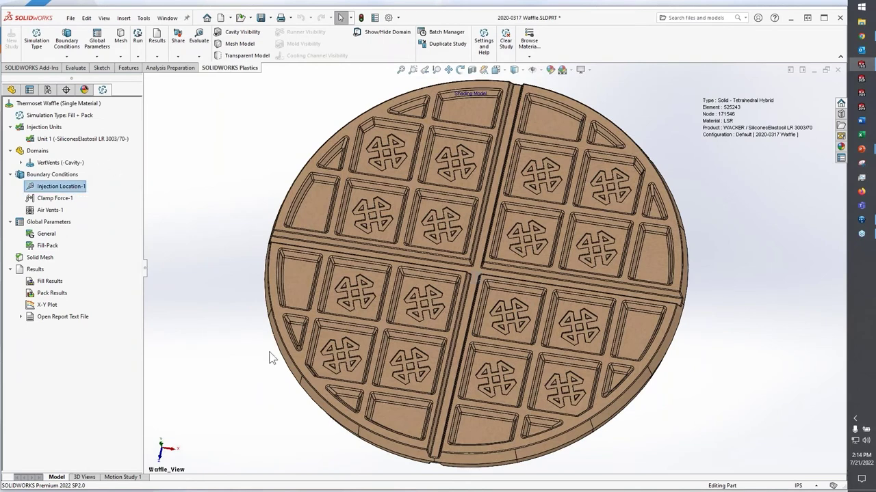
mouse_move(299, 372)
middle_down()
mouse_move(319, 187)
mouse_move(317, 80)
middle_up()
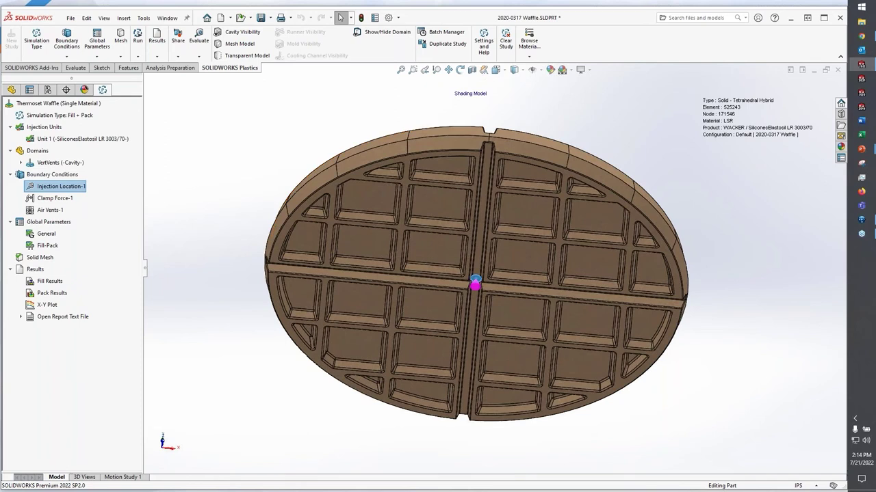
middle_drag(317, 80, 228, 210)
click(226, 204)
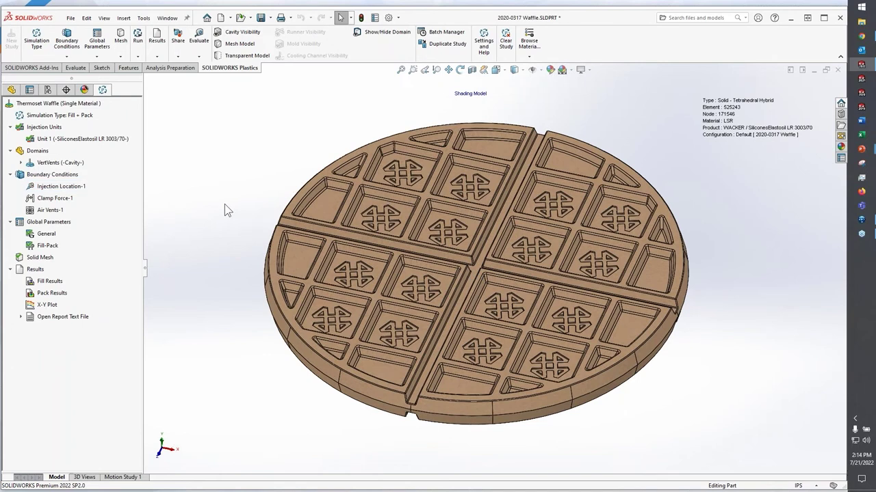
Step: Animate the Fill Time result on the waffle and display Material Reactive Conversion at End of Fill
double_click(49, 281)
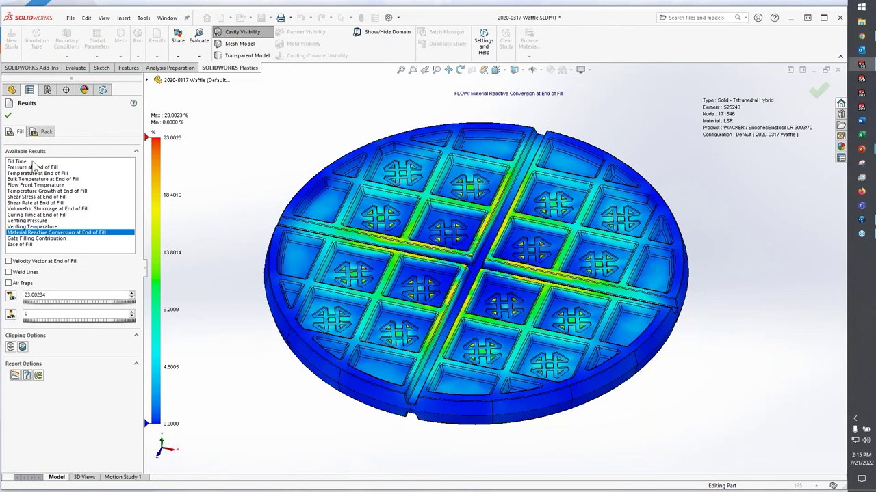
click(33, 162)
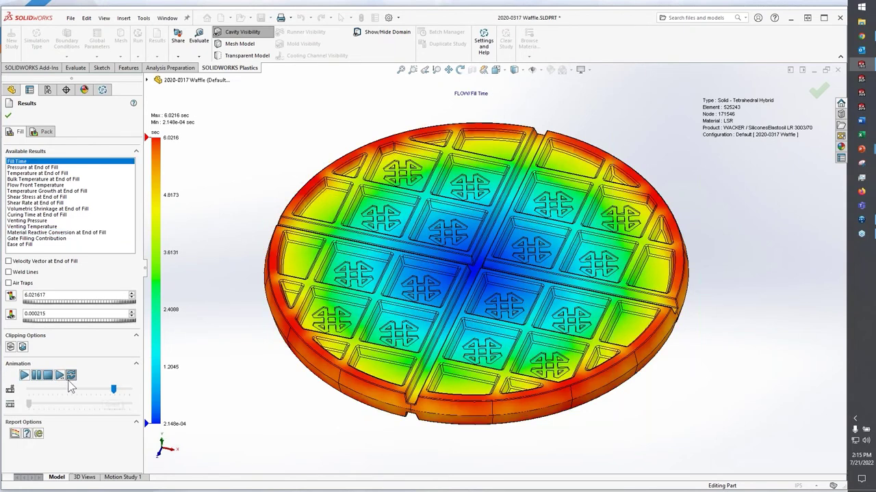
click(24, 376)
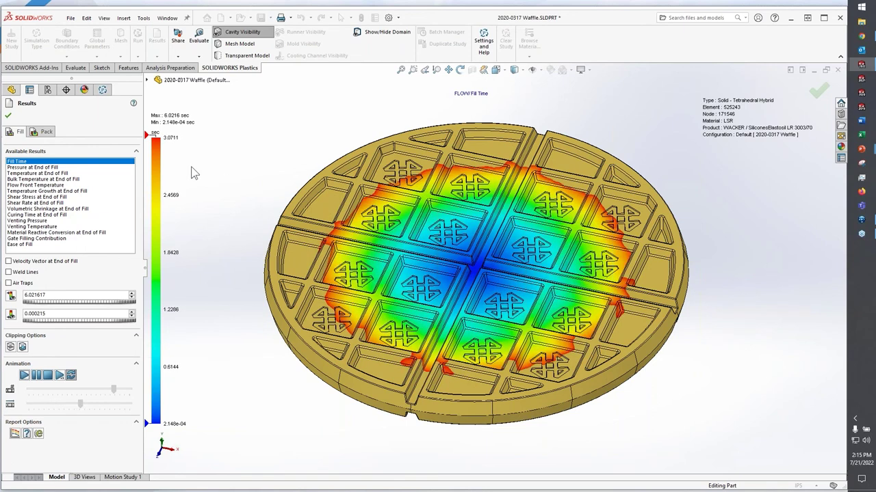
click(62, 233)
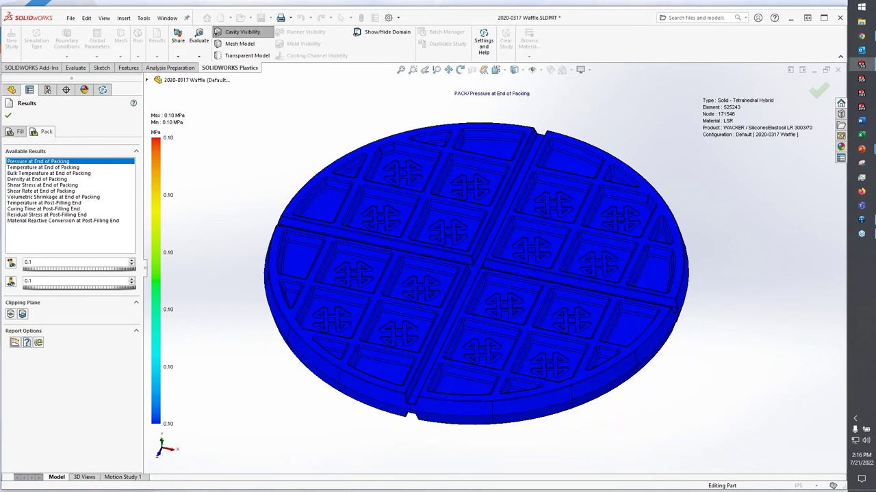
Step: Examine the pack result Material Reactive Conversion at Post-Filling End as an isosurface at 85%, and restore the default upper limit before closing the results
click(68, 221)
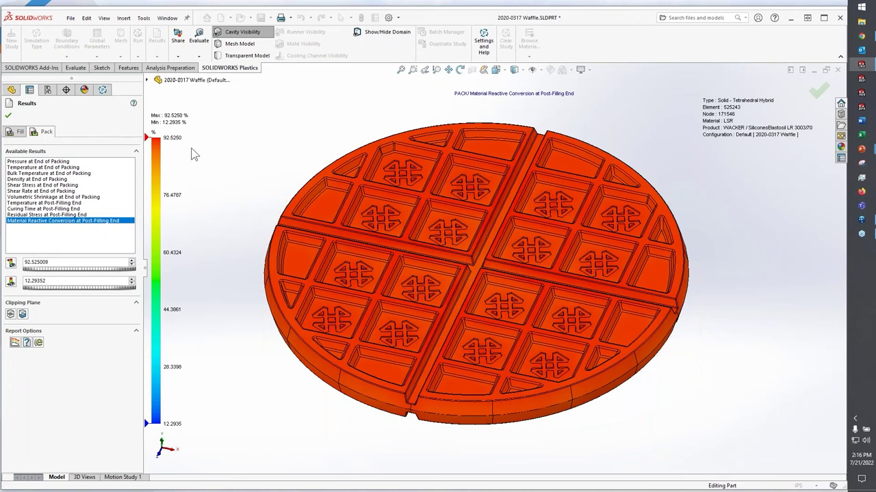
click(22, 315)
double_click(72, 265)
text(85)
key(Return)
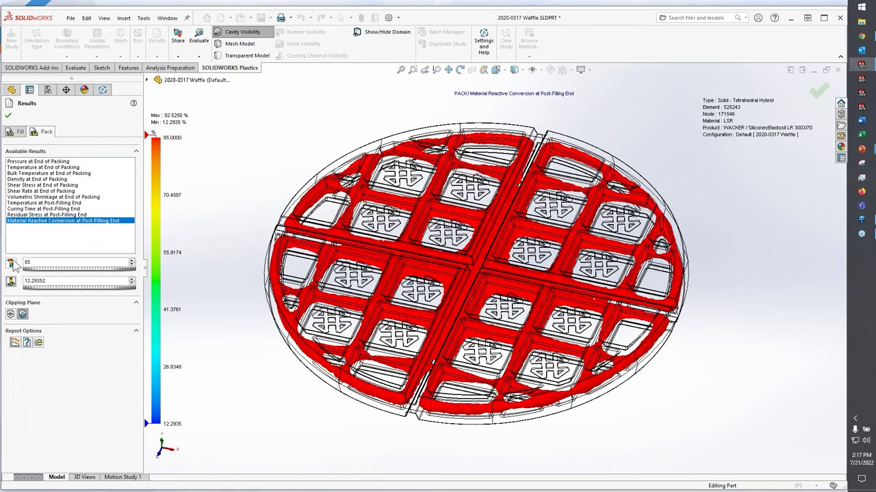
click(10, 263)
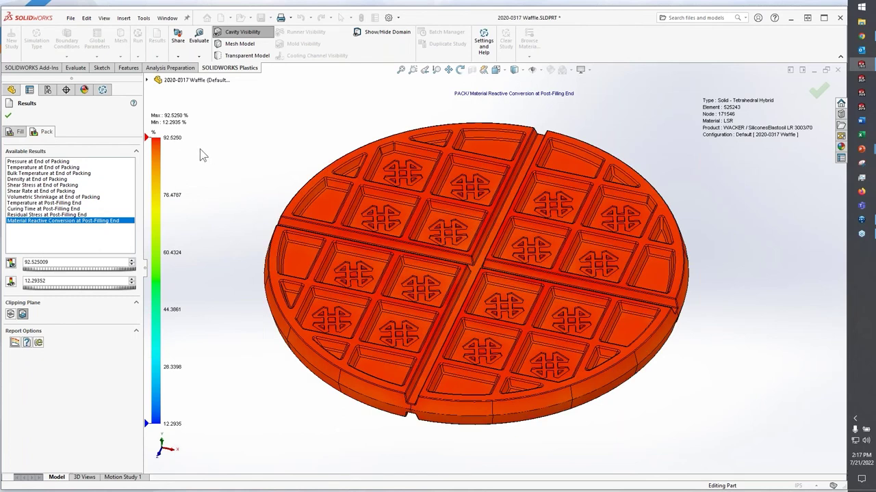
click(9, 116)
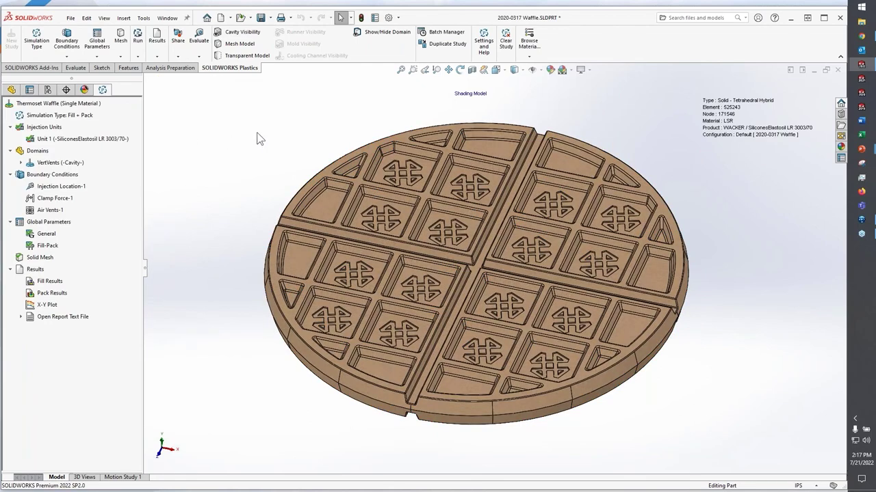
Step: Review the pressure holding and pure cooling times in Unit 1's Pack settings without applying changes
right_click(71, 139)
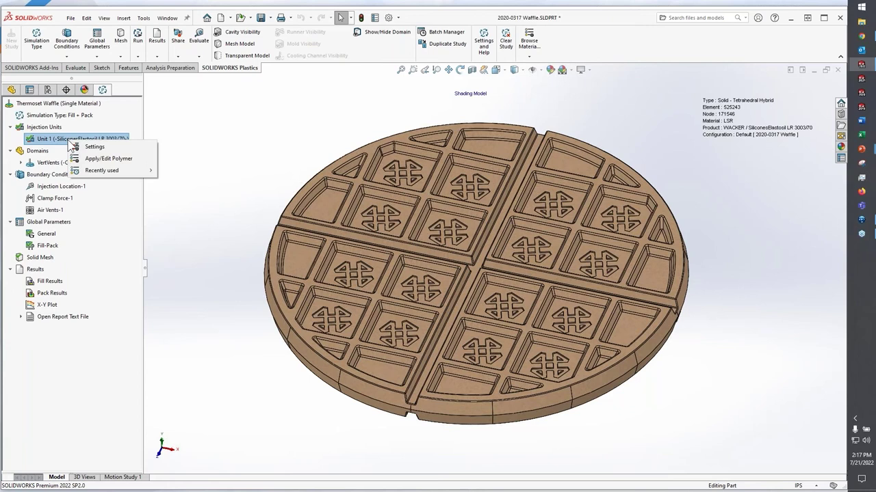
click(102, 148)
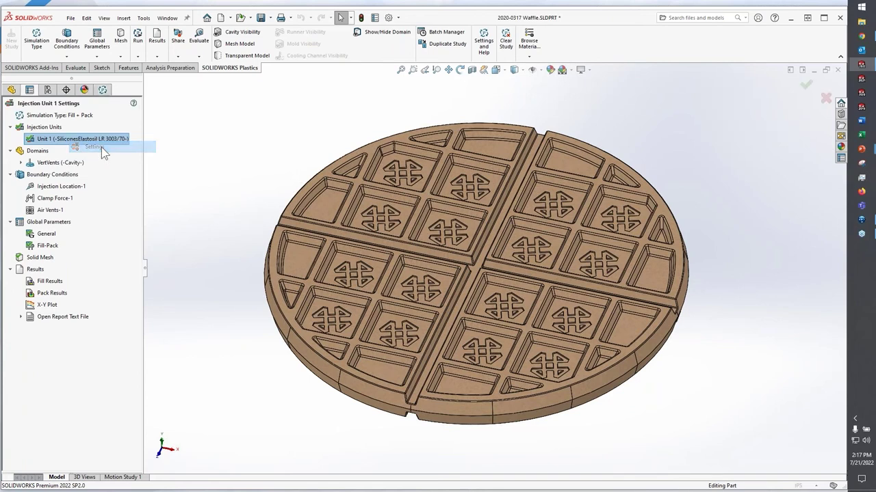
click(28, 134)
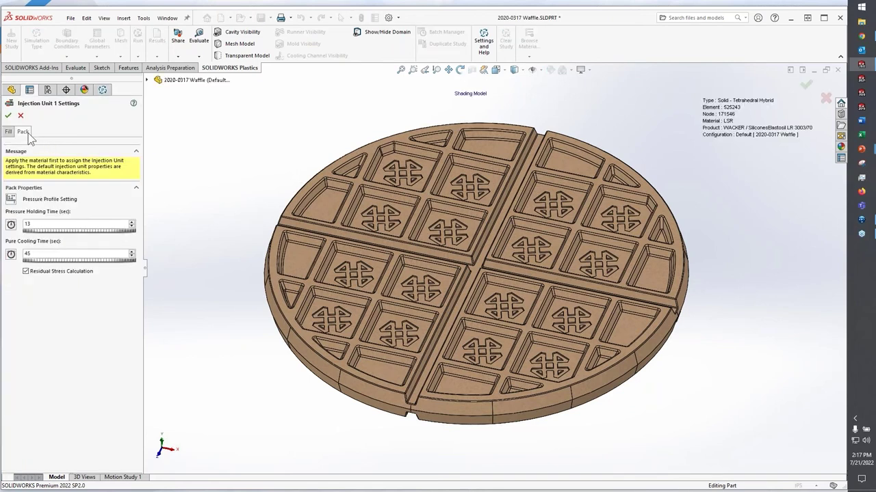
double_click(28, 253)
click(21, 115)
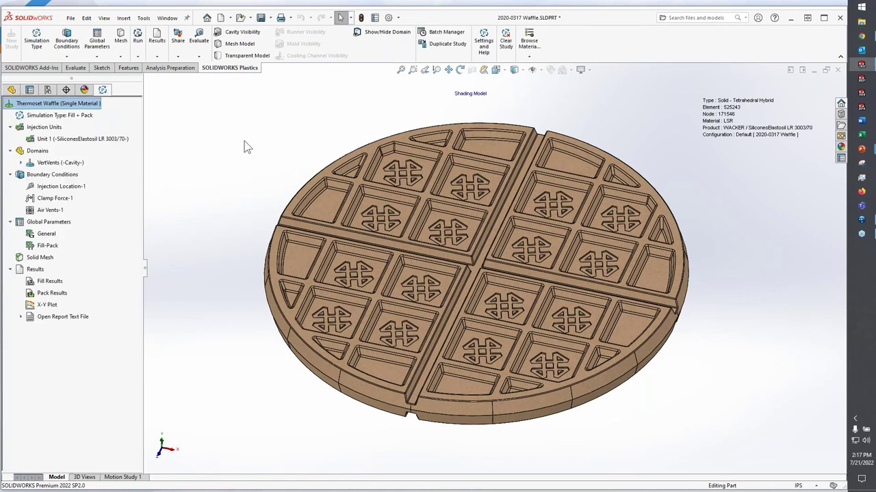
Step: Close the waffle part document
key(ctrl+w)
click(391, 258)
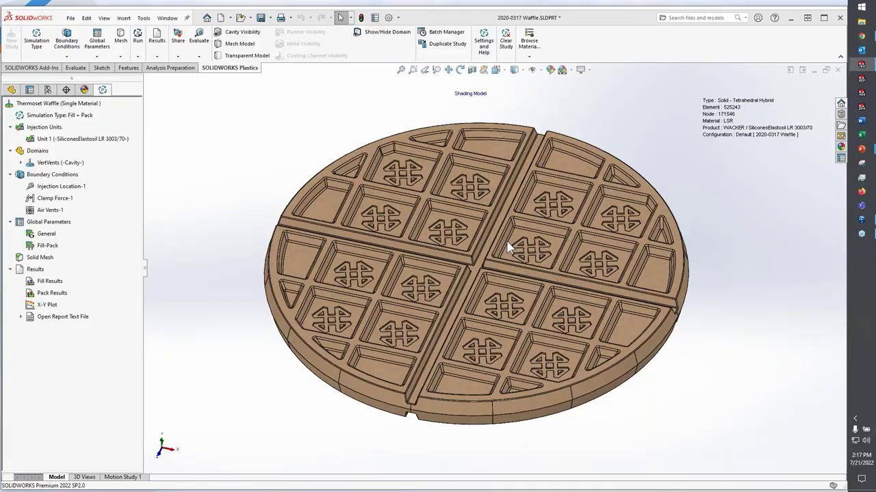